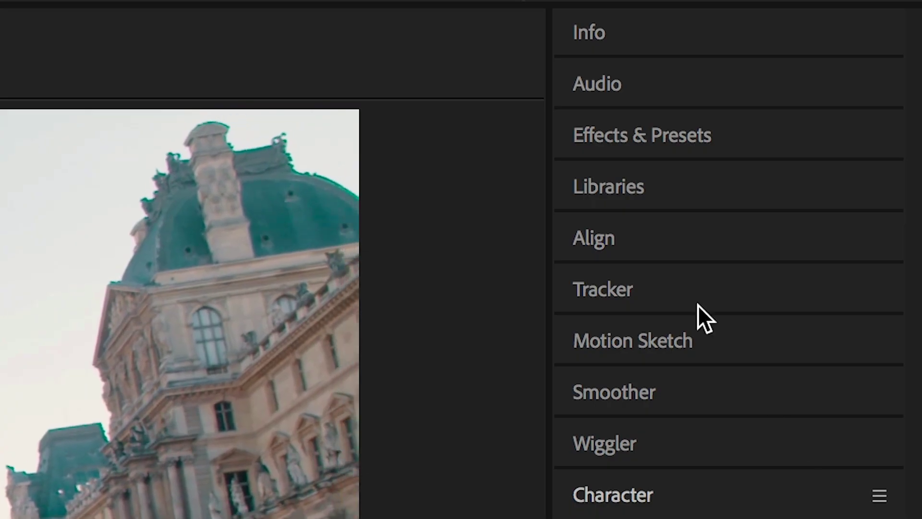
- Apply the 3D Camera Tracker effect to sideflip.mp4 and create a null and camera from the track points beside the concrete blocks
click(643, 142)
click(633, 170)
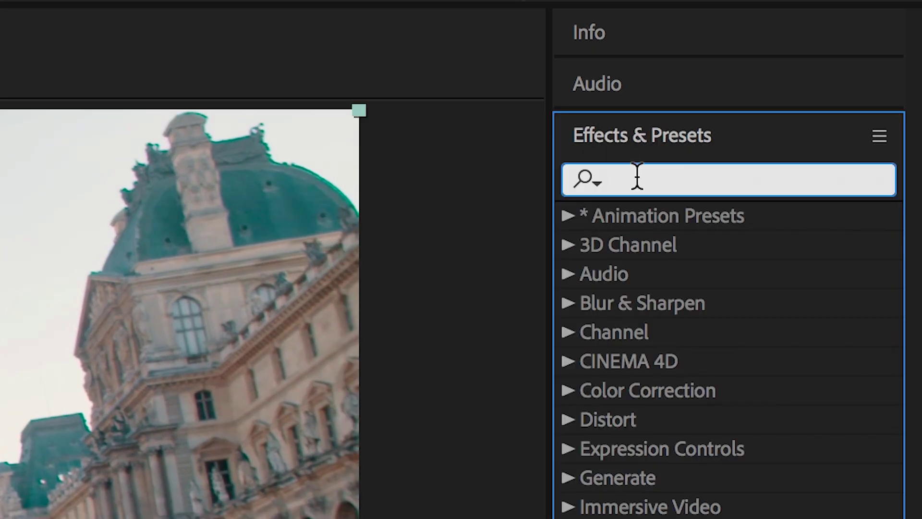
text(3d ca)
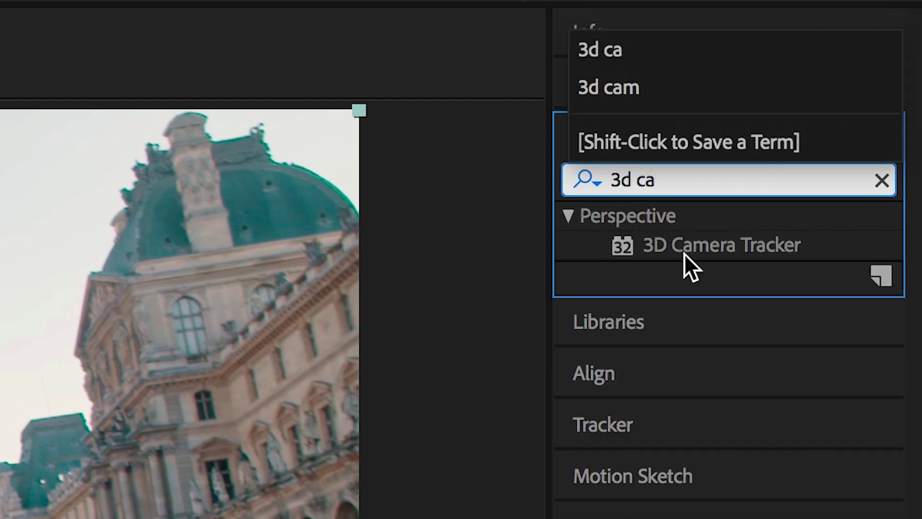
drag(694, 249, 593, 186)
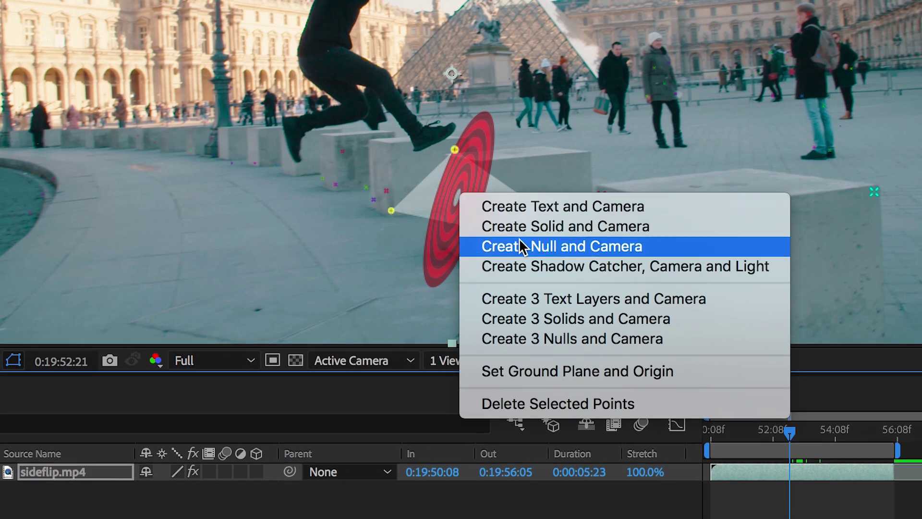
click(523, 246)
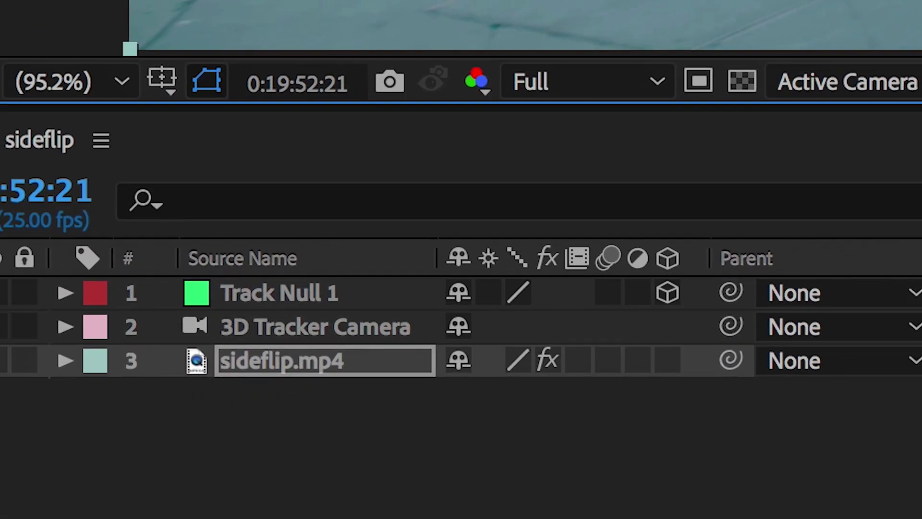
- Duplicate the sideflip.mp4 layer and cut away the copy's portion before 0:19:52:21
click(325, 361)
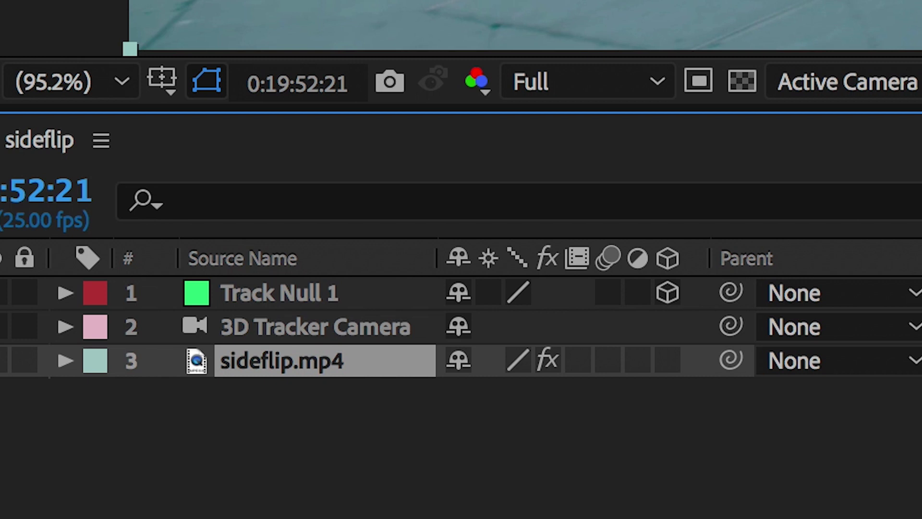
key(ctrl+d)
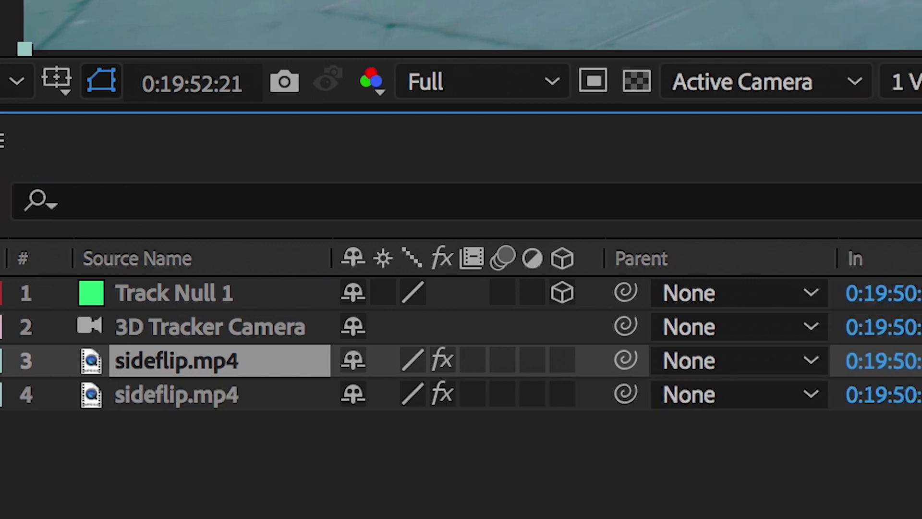
key(ctrl+shift+d)
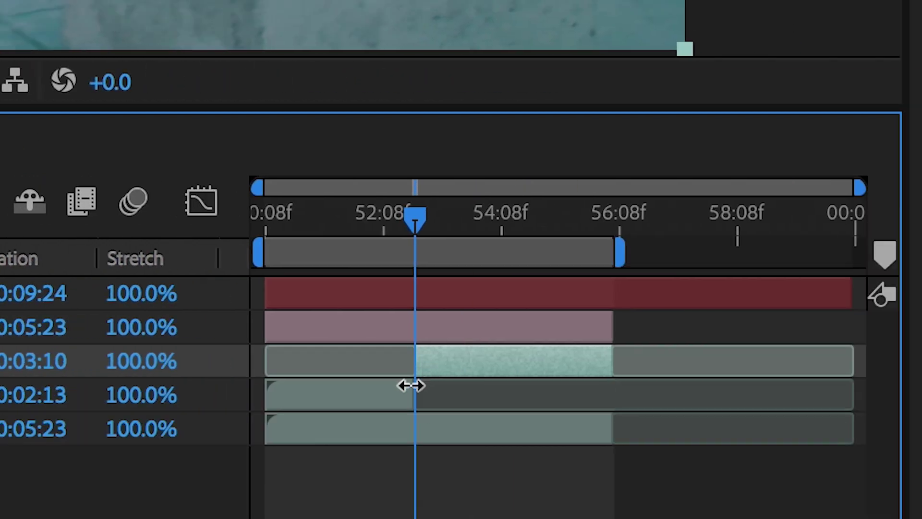
click(389, 390)
key(Delete)
- Turn the trimmed copy of sideflip.mp4 into a freeze frame at 0:19:52:21
click(453, 366)
right_click(479, 363)
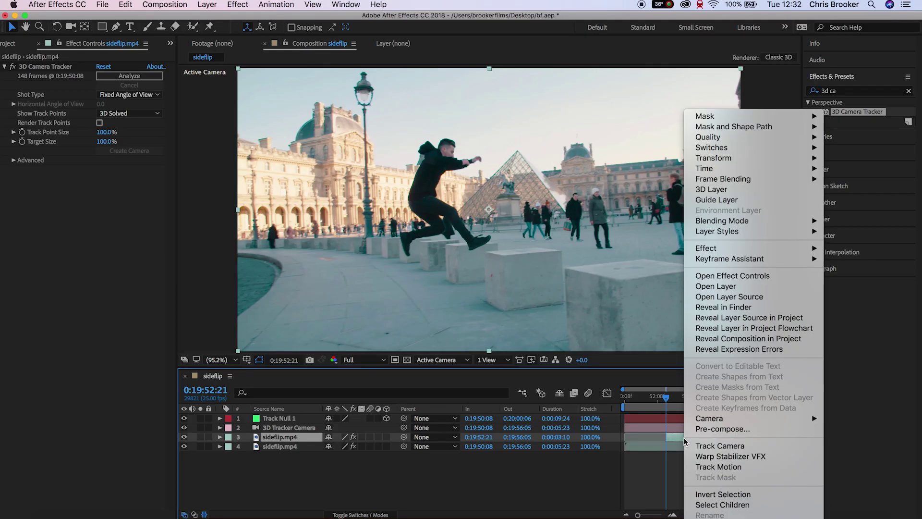
mouse_move(704, 168)
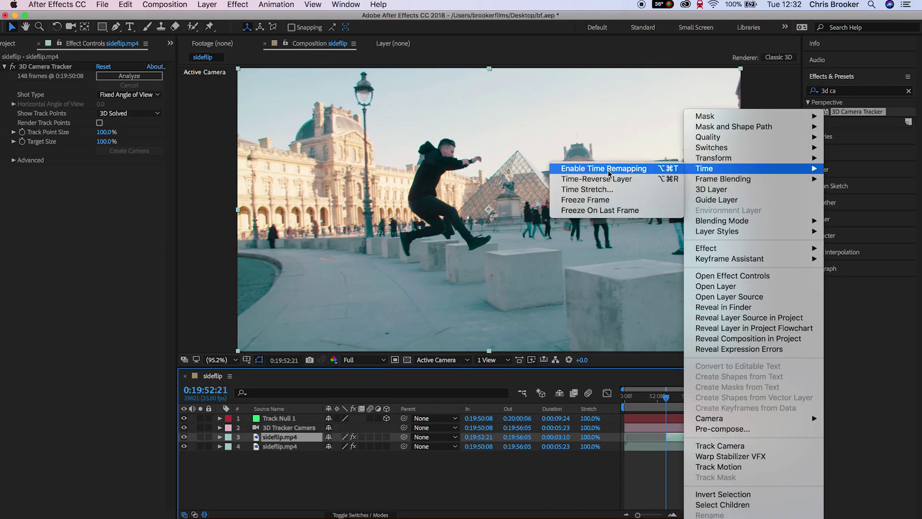
click(604, 201)
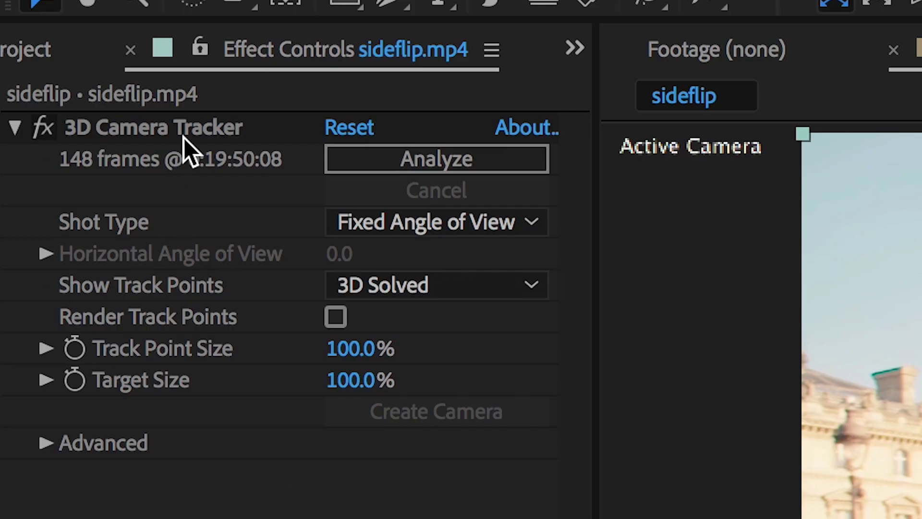
- Remove the 3D Camera Tracker effect from the frozen sideflip.mp4 layer
click(187, 128)
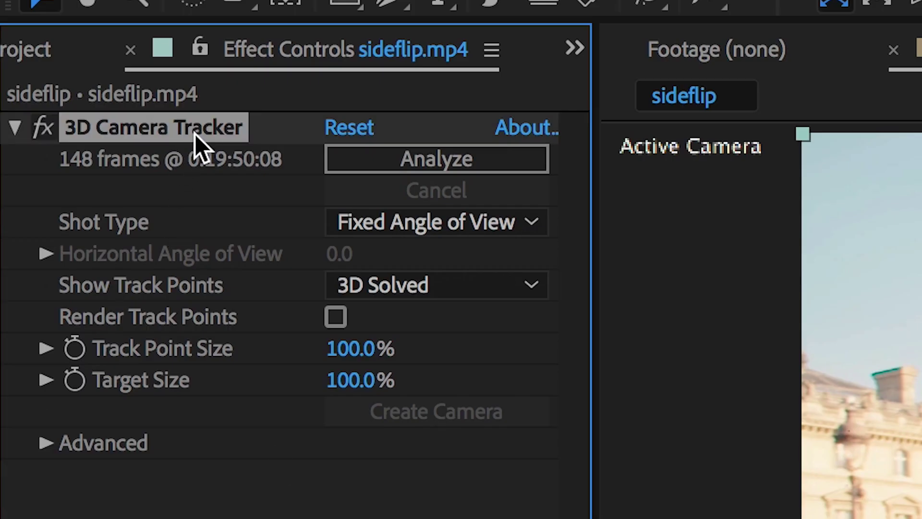
key(Delete)
key(ctrl+shift+a)
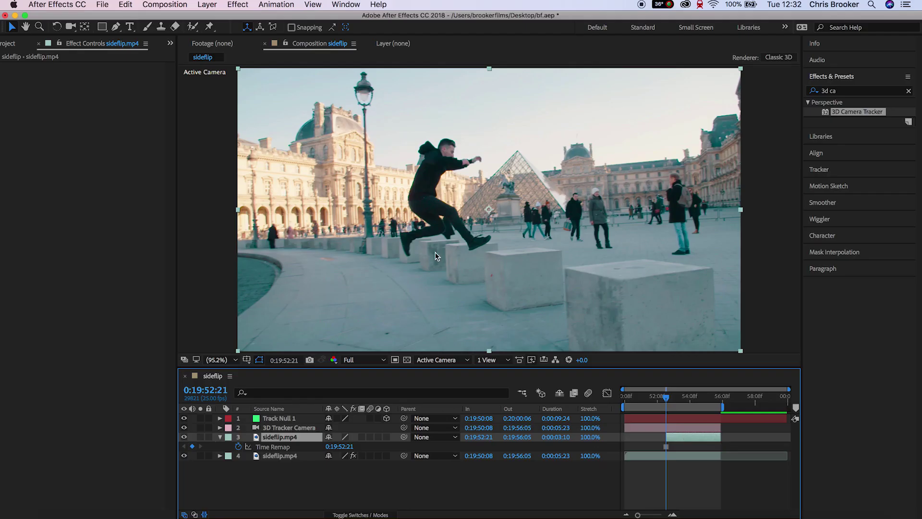
- Mask the outline of the jumping man on the frozen layer with the Pen tool
scroll(435, 253, up, 5)
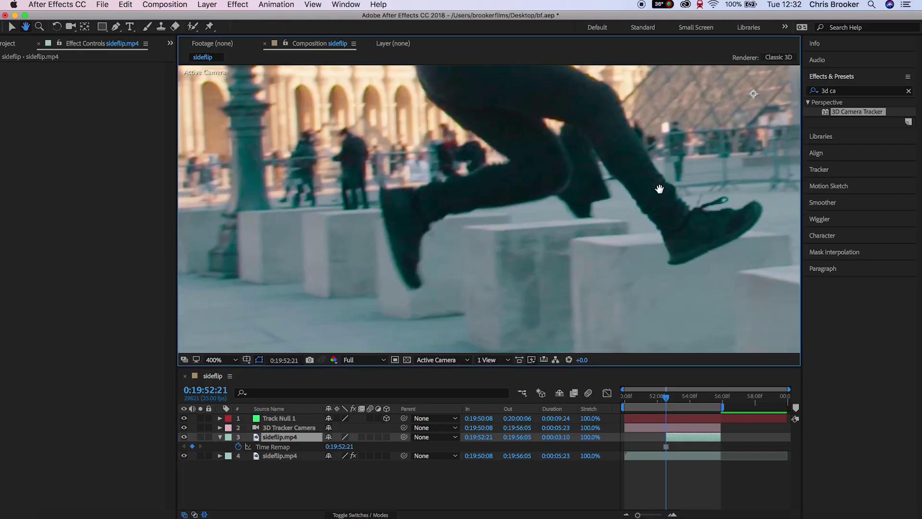
click(115, 26)
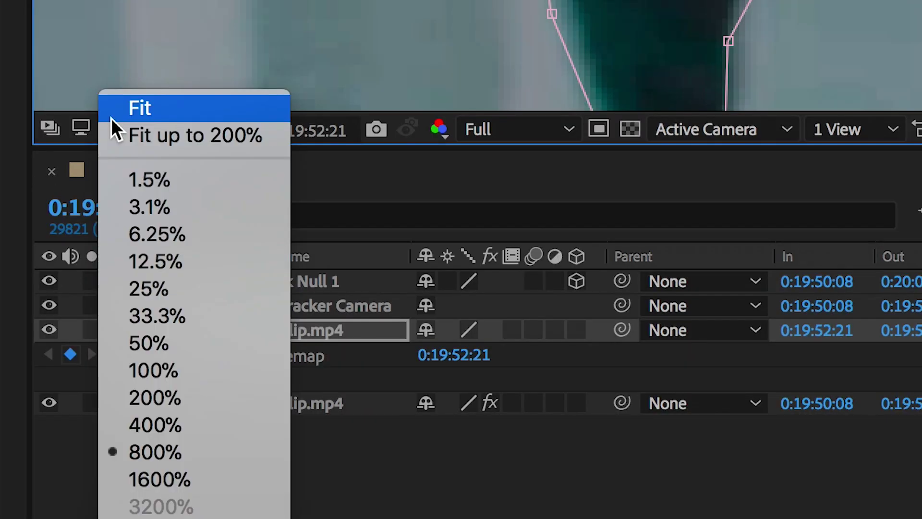
click(175, 138)
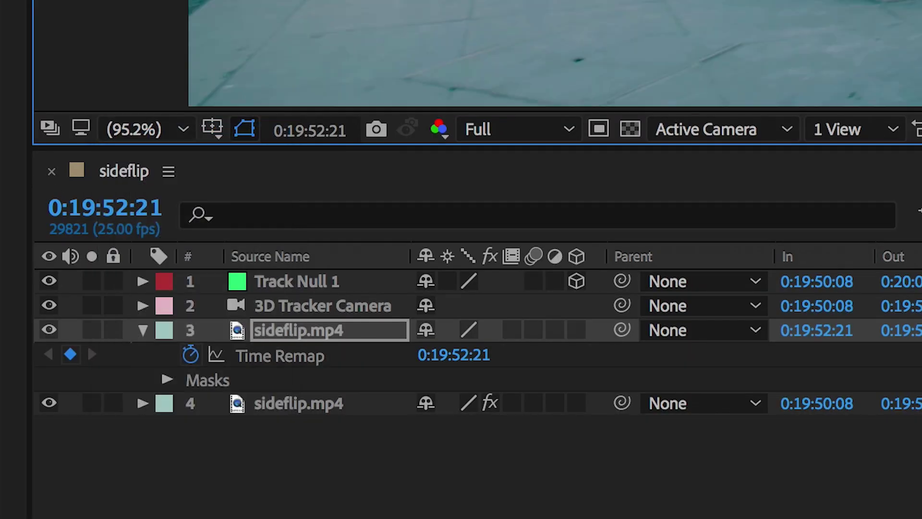
- Parent the masked jump layer to Track Null 1 and make it a 3D layer
click(664, 330)
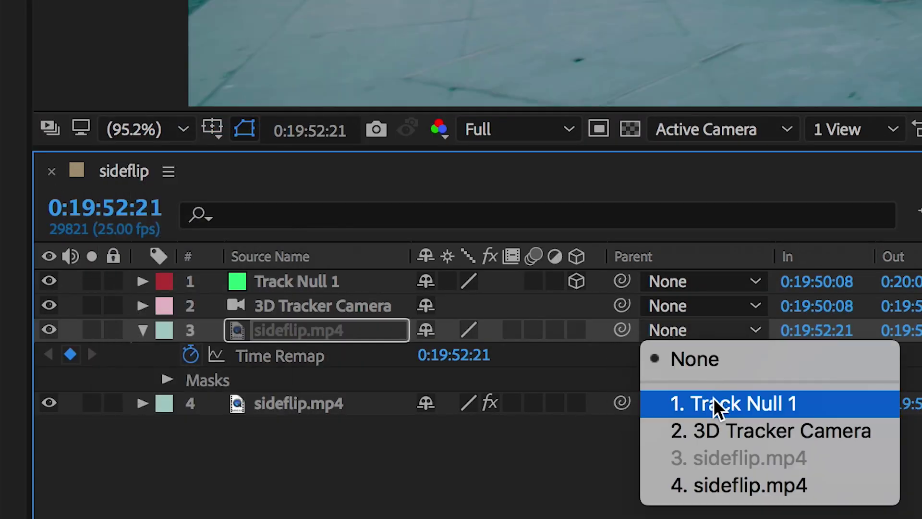
click(735, 406)
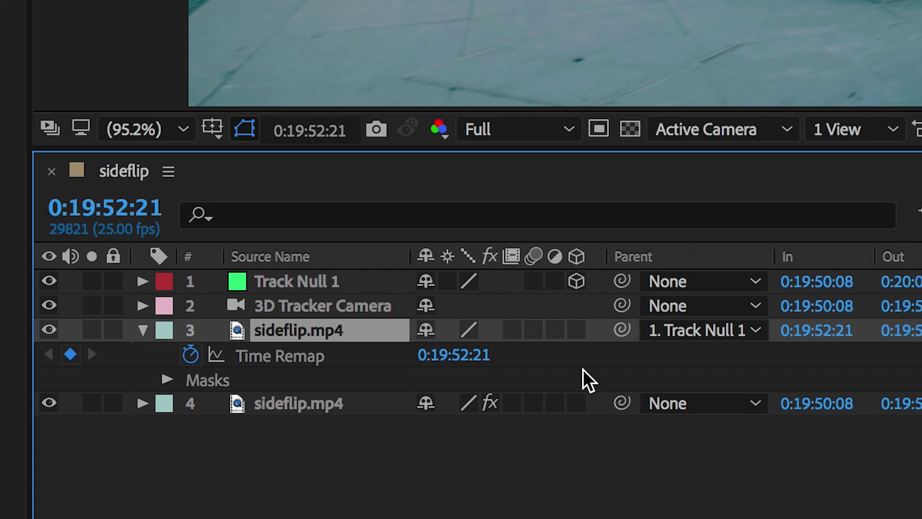
click(576, 330)
click(651, 474)
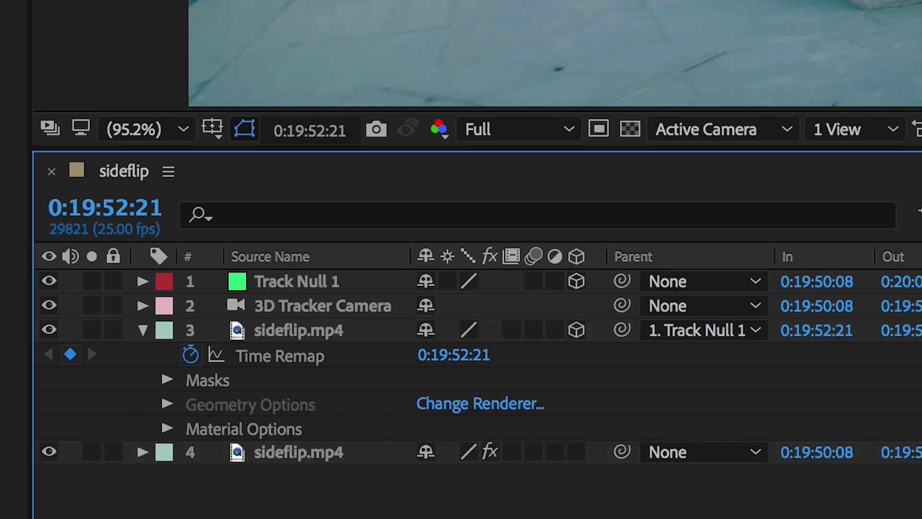
key(space)
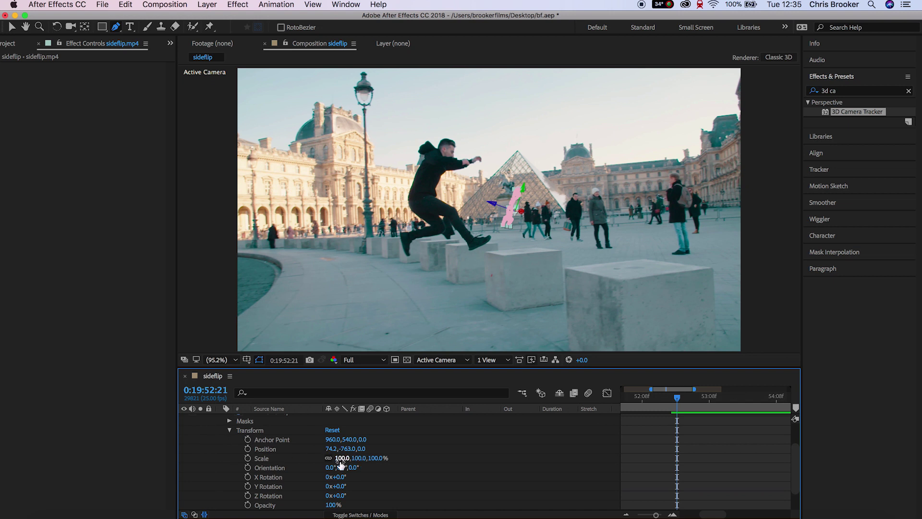
- Scale the jump cutout to 214% and rotate it 17° in X and -94° in Y
drag(341, 461, 403, 459)
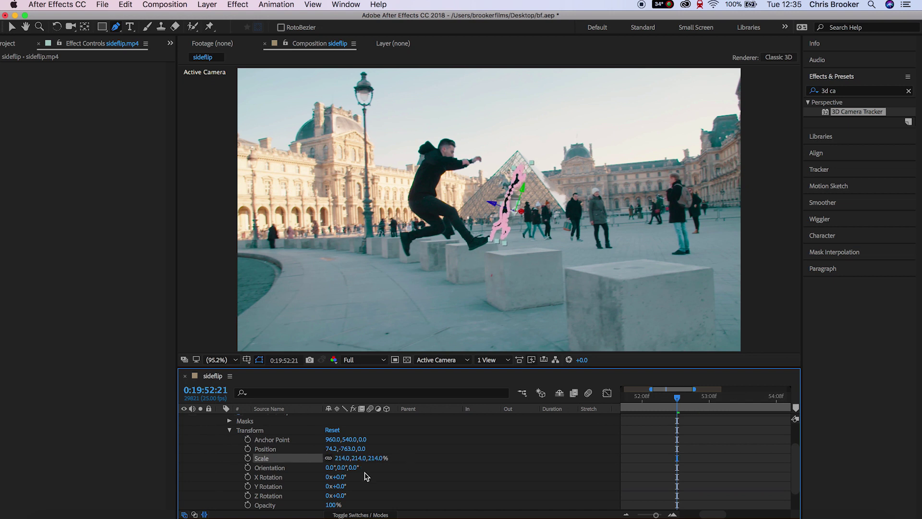
drag(339, 477, 295, 491)
click(364, 486)
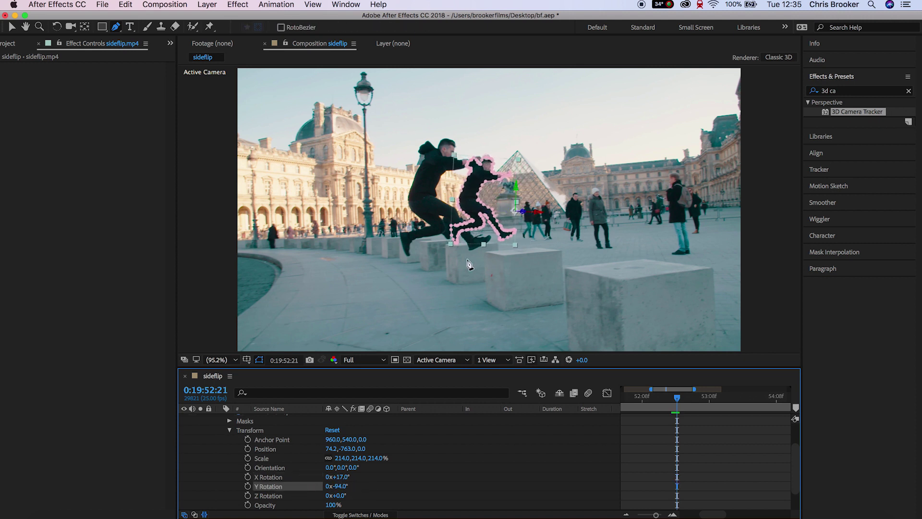
- Align the jump cutout over the man with position 111.3, -665.1, -286.3, scale 289%, X rotation 20° and Y rotation -90°
key(.)
key(.)
drag(561, 123, 552, 140)
drag(341, 458, 371, 458)
drag(331, 449, 354, 451)
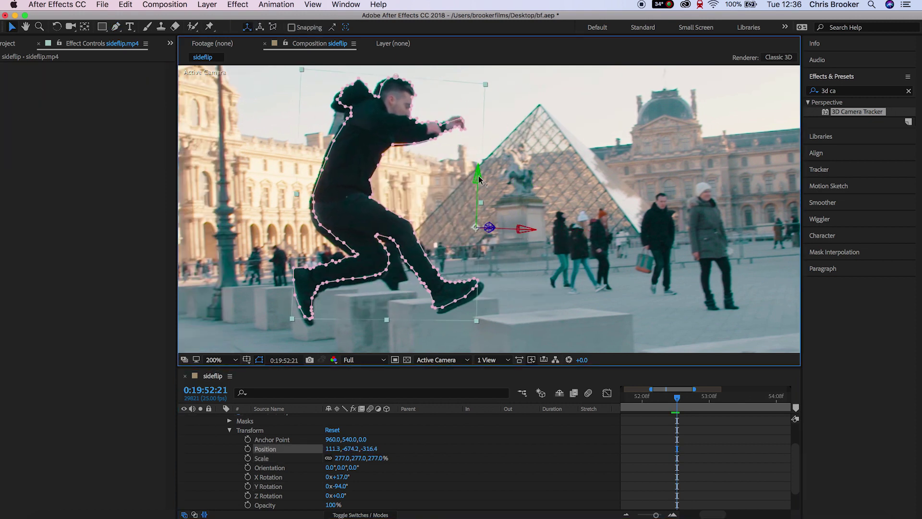
drag(478, 180, 478, 183)
mouse_move(338, 486)
mouse_down()
mouse_move(356, 487)
mouse_move(344, 479)
mouse_up()
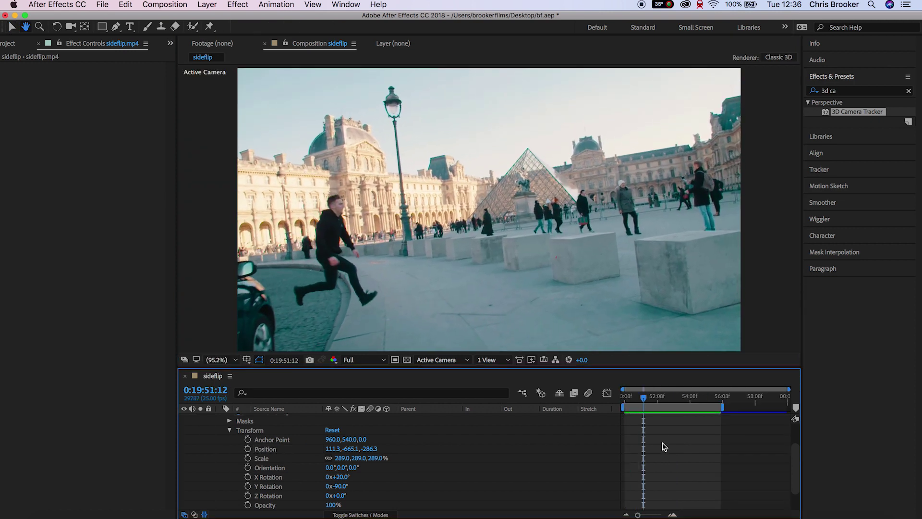
- Extend the start of the frozen jump layer back to the beginning of the clip
key(v)
scroll(665, 447, up, 3)
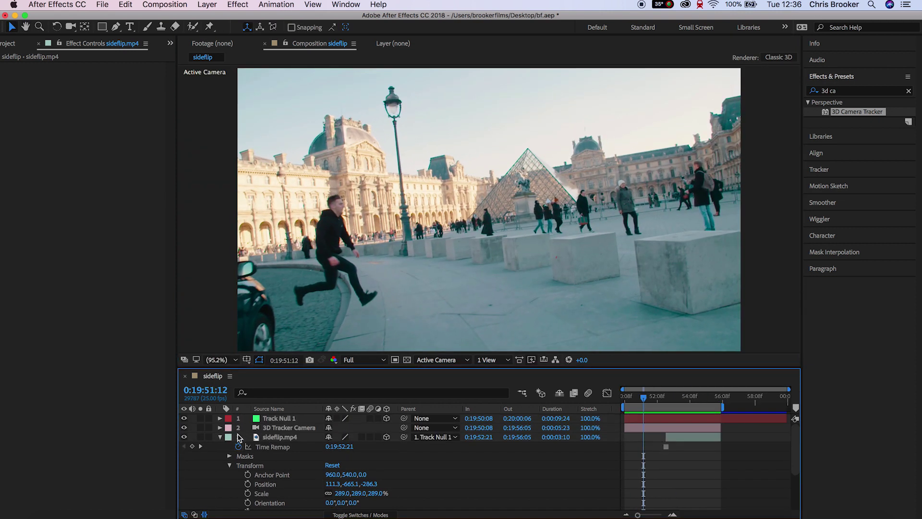
drag(664, 438, 623, 438)
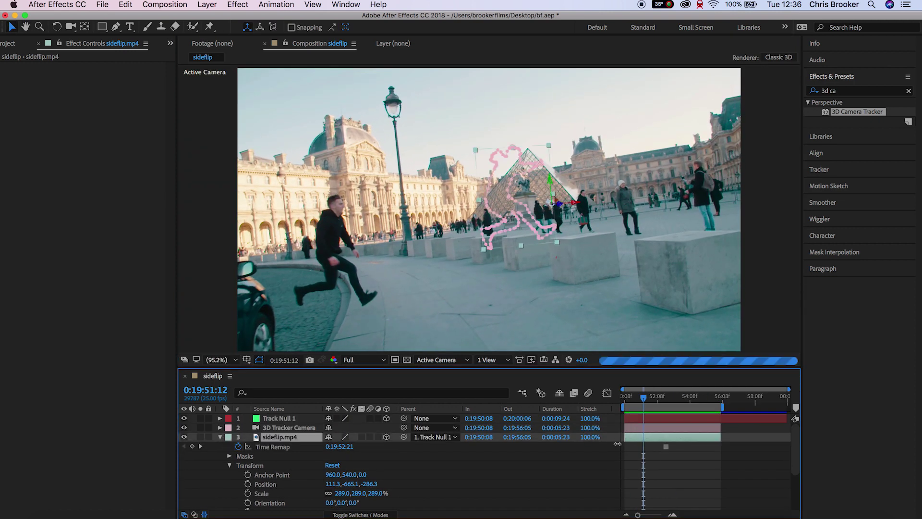
click(680, 476)
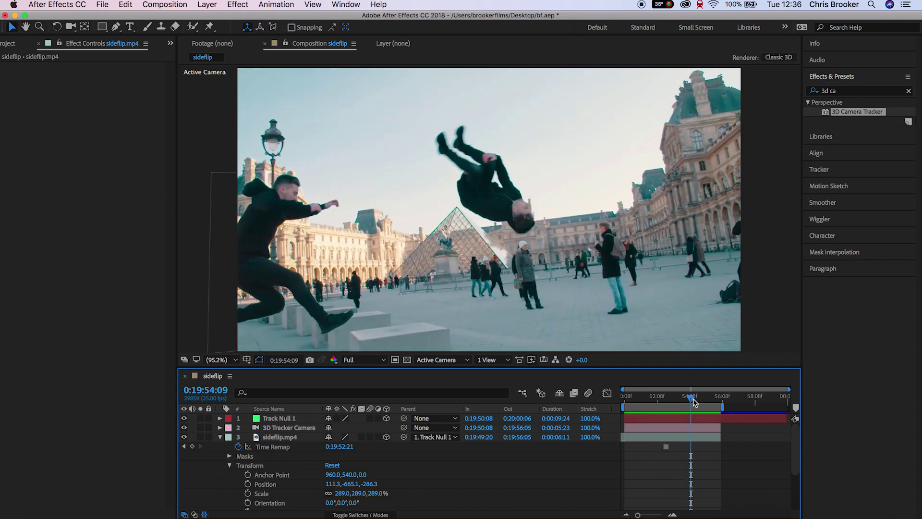
- Play the composition from 0:19:50:08 to check how the jump cutout sits in the tracked scene
drag(694, 402, 609, 416)
key(space)
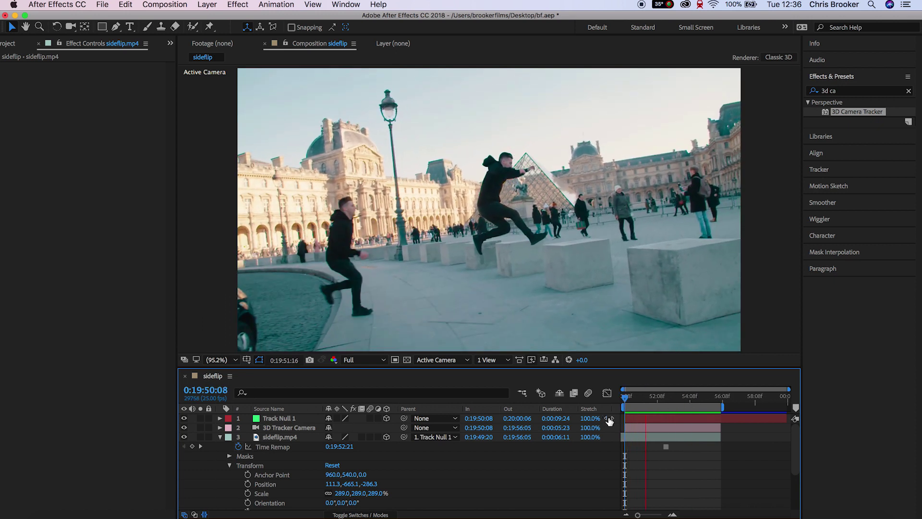
key(space)
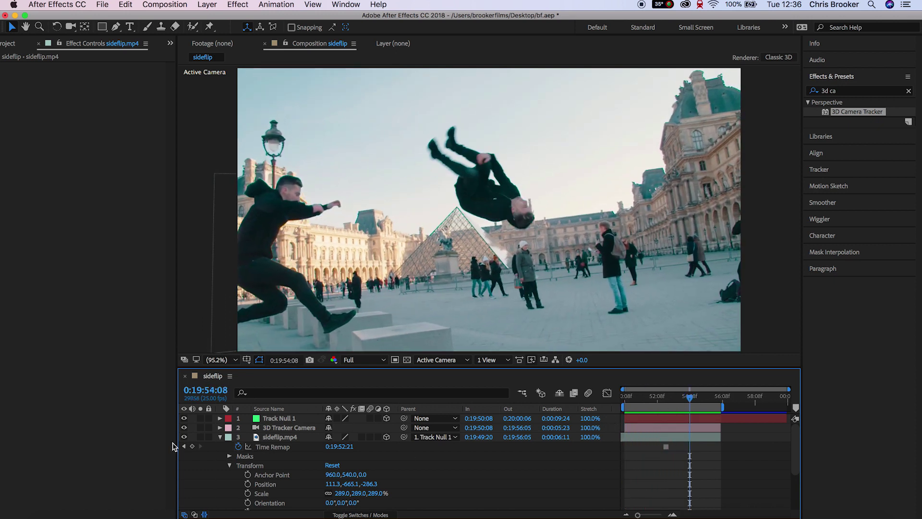
- Duplicate the original sideflip.mp4 footage layer and trim the copy's start to 0:19:54:08
click(220, 437)
click(287, 437)
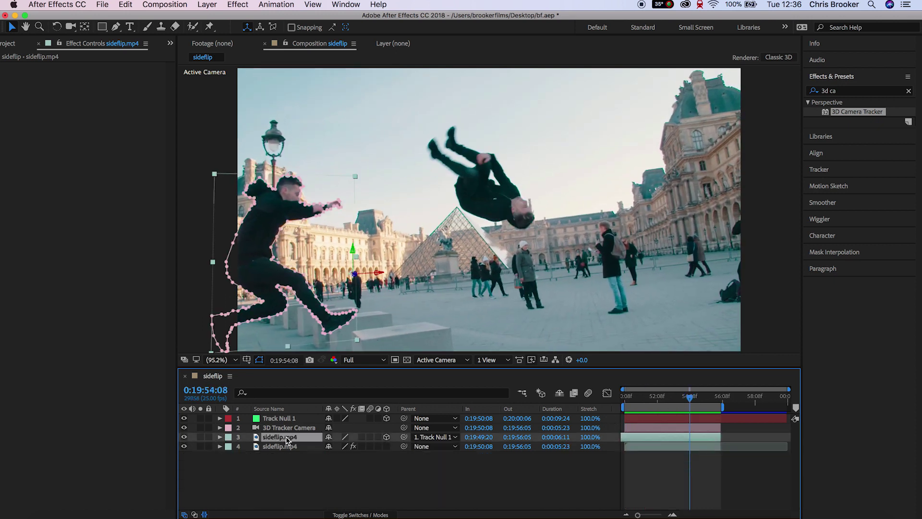
click(296, 447)
key(super+d)
key(alt+[)
click(697, 462)
click(702, 448)
- Remove the 3D Camera Tracker effect from the second copy and freeze its frame at 0:19:54:08
click(38, 68)
key(Delete)
right_click(710, 447)
mouse_move(730, 168)
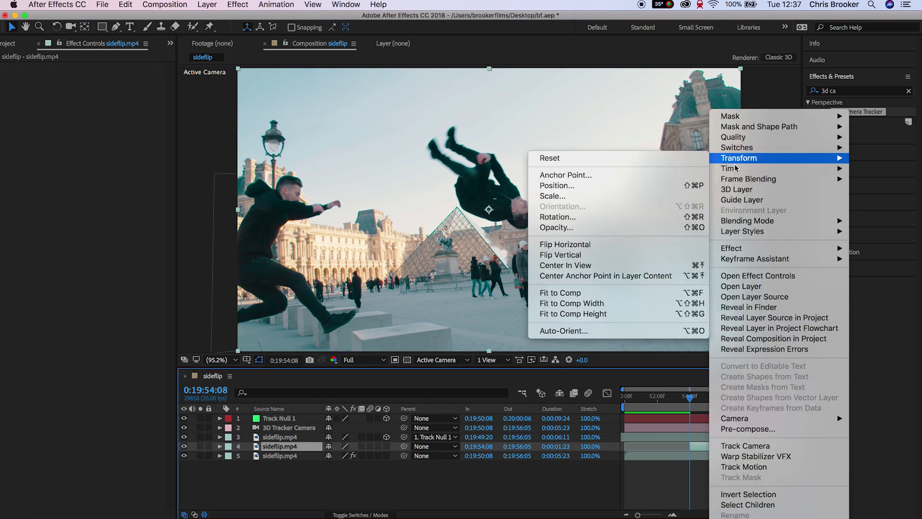
- Mask the outline of the upside-down flipping man on the second frozen layer with the Pen tool
key(g)
scroll(486, 187, up, 4)
click(500, 224)
click(613, 301)
click(731, 235)
click(498, 181)
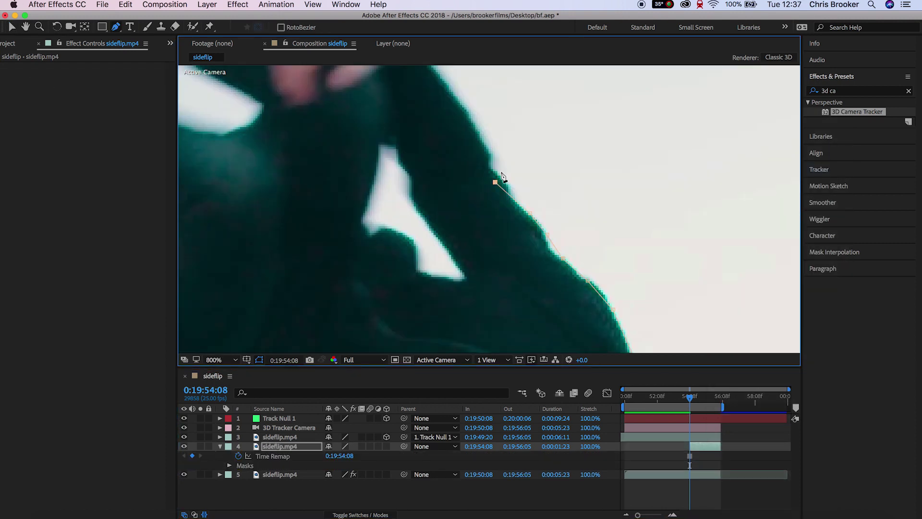
click(543, 222)
click(498, 215)
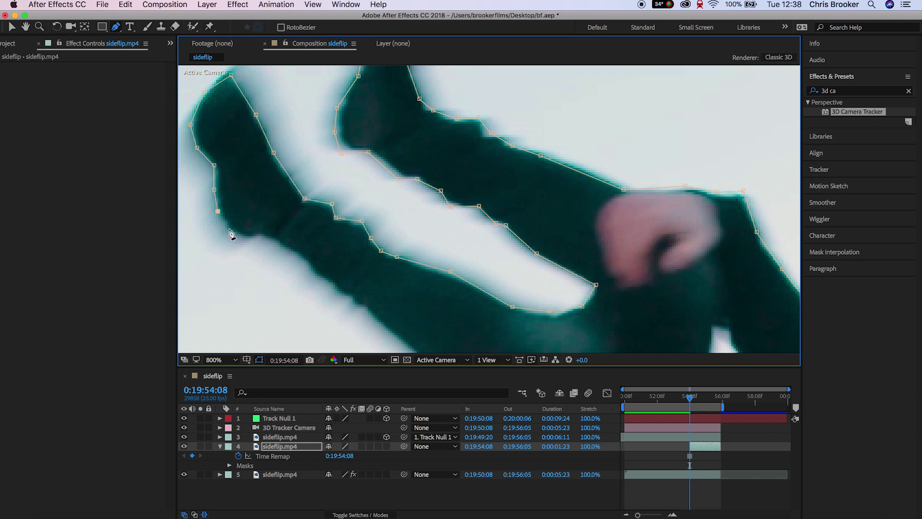
- Align the 3D flip cutout over the man in midair with position 74.2, -1551.7, 668.3 and scale 236%
scroll(313, 260, down, 4)
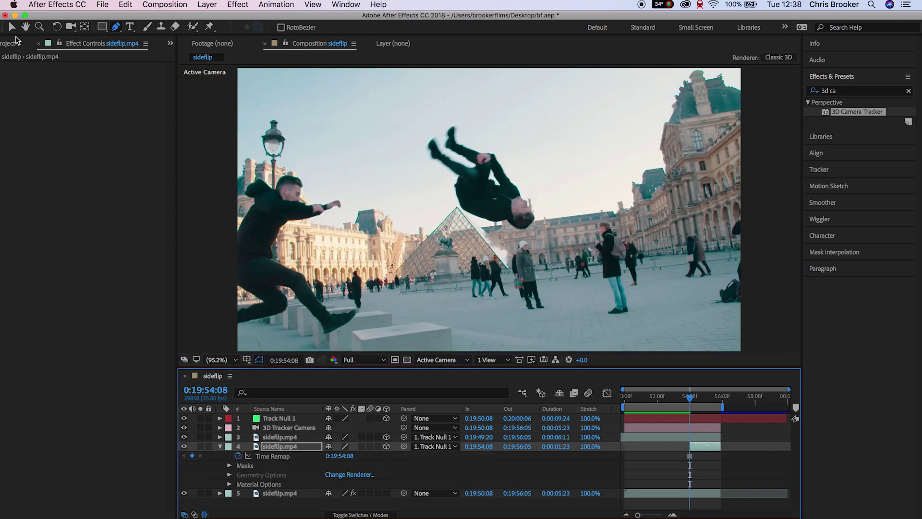
drag(336, 486, 341, 487)
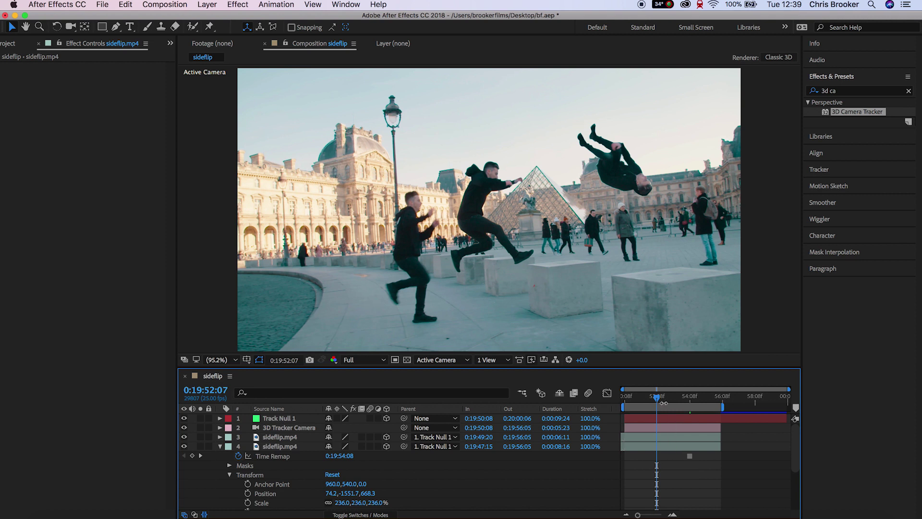
drag(663, 402, 591, 409)
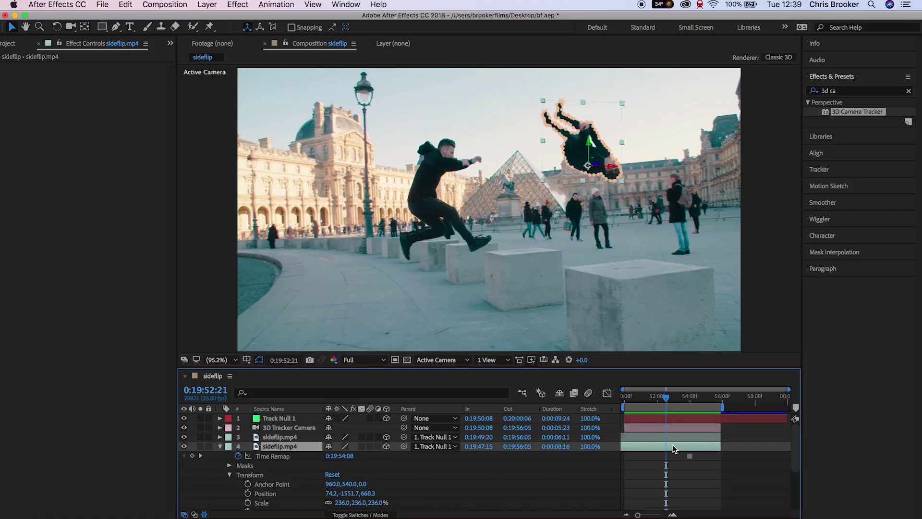
- Trim the jump cutout to end at 0:19:52:20 and the flip cutout to end at 0:19:54:07
click(674, 438)
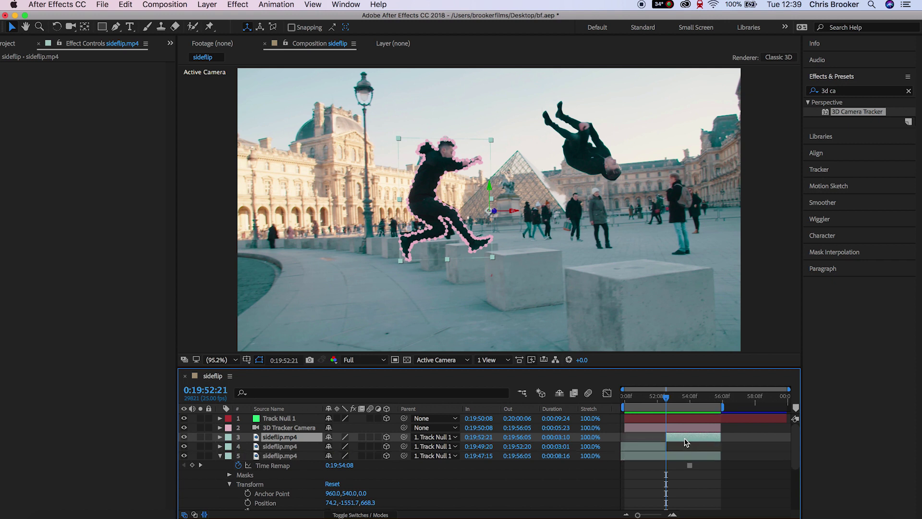
key(alt+bracketright)
key(space)
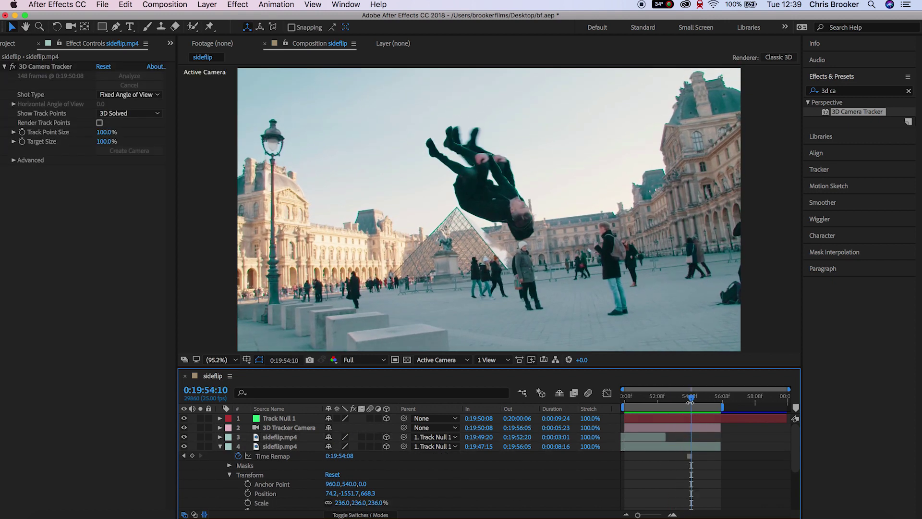
drag(690, 403, 689, 402)
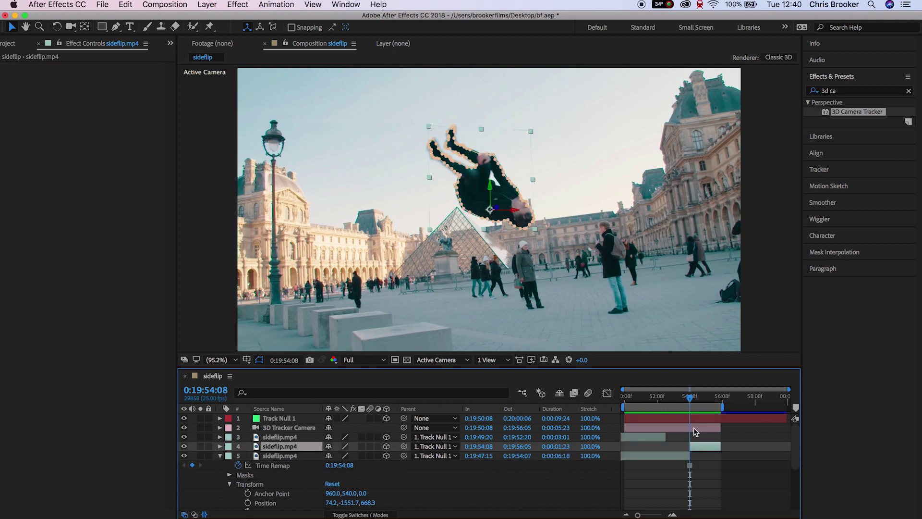
key(alt+])
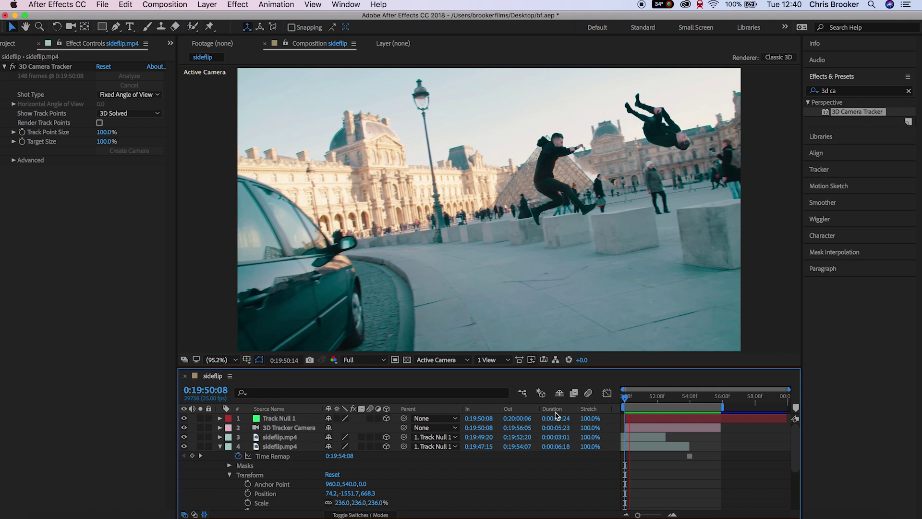